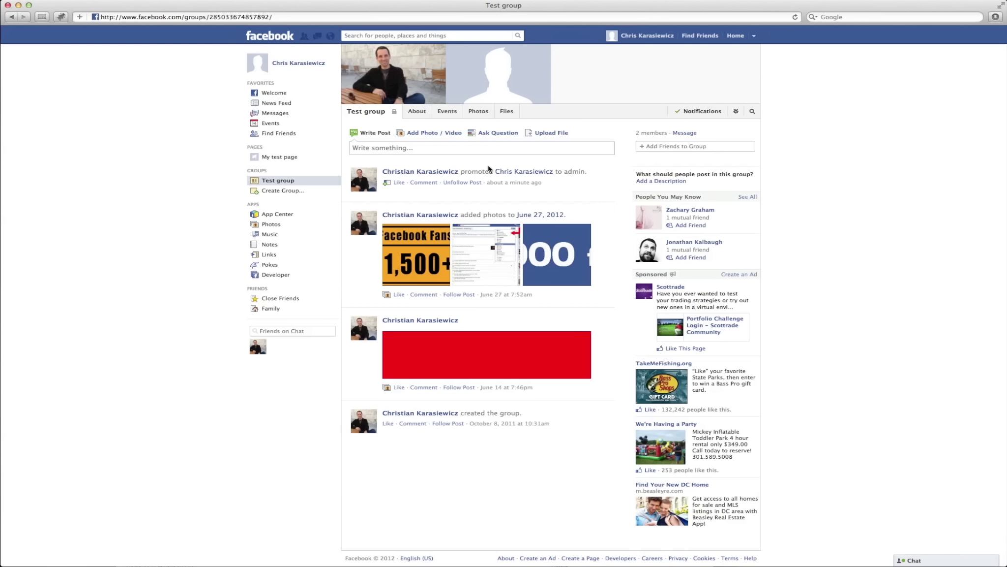
Open the June 27, 2012 album from Test group's Photos tab to show its three pictures.
{"action": "left_click", "coordinate": [479, 111]}
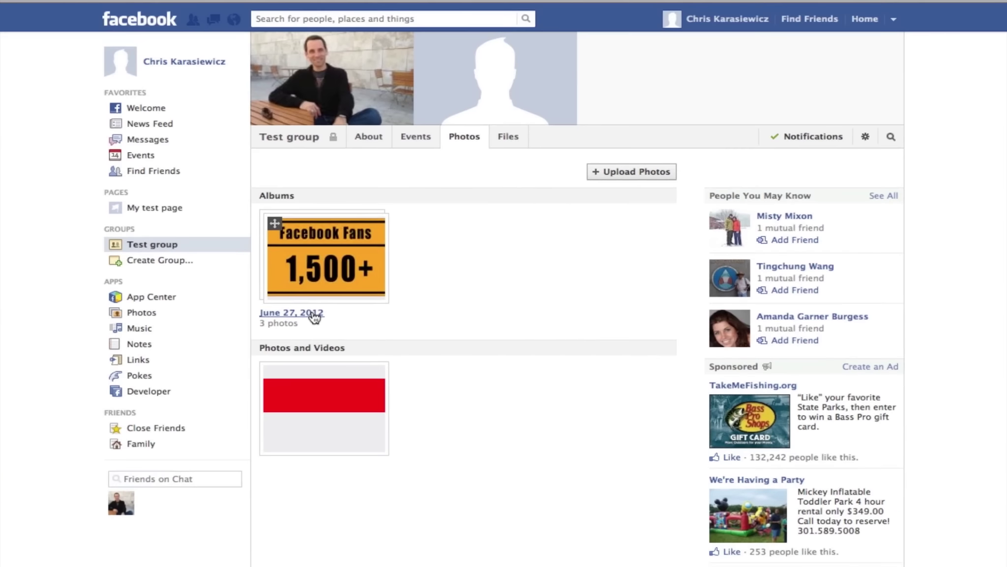
{"action": "left_click", "coordinate": [314, 315]}
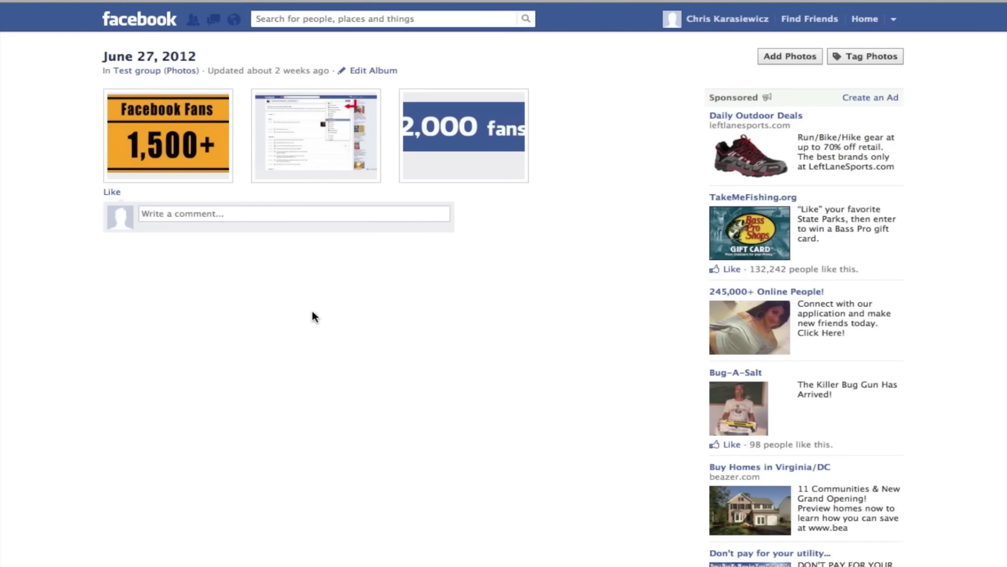
Change the album name from June 27, 2012 to 'My photos' and save it.
{"action": "left_click", "coordinate": [380, 72]}
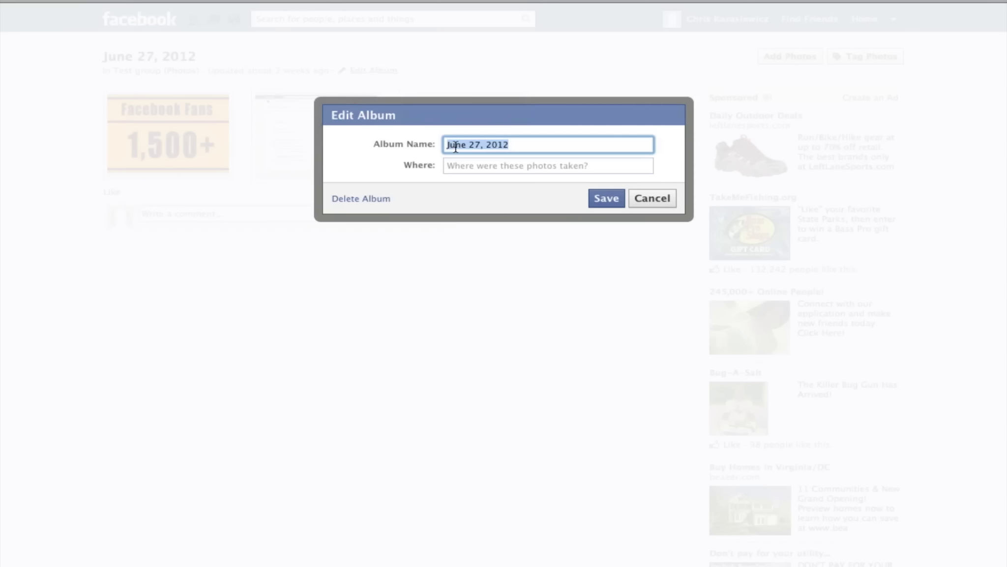
{"action": "type", "text": "My "}
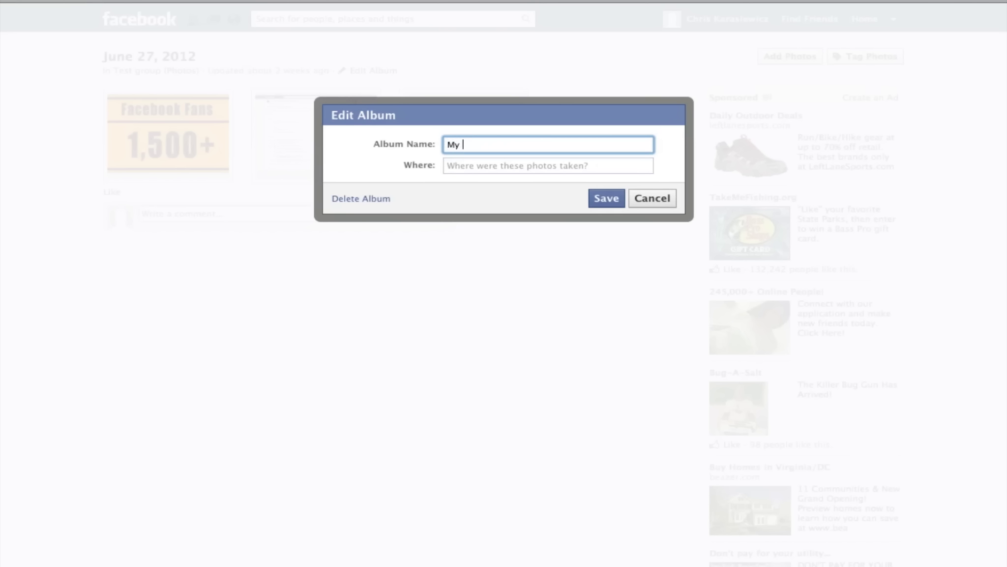
{"action": "type", "text": "photos"}
{"action": "left_click", "coordinate": [511, 165]}
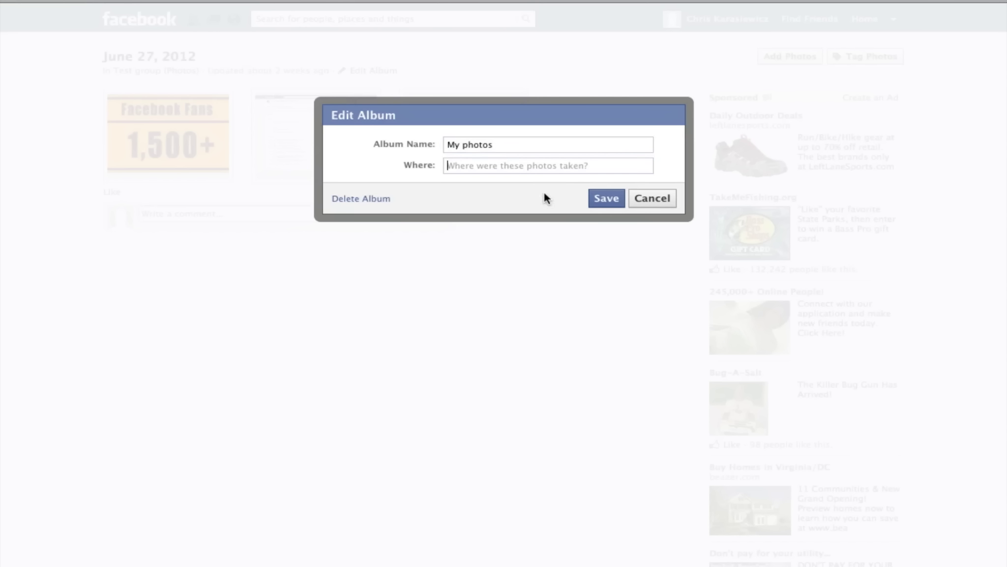
{"action": "left_click", "coordinate": [606, 197]}
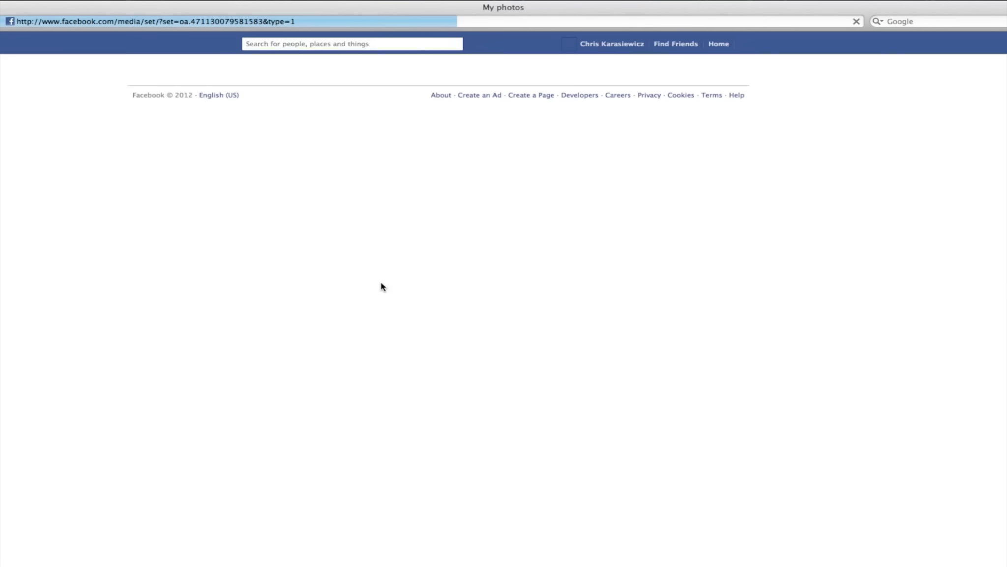
View the Facebook Fans 1,500+ photo enlarged and check its options, then return to the album.
{"action": "left_click", "coordinate": [239, 144]}
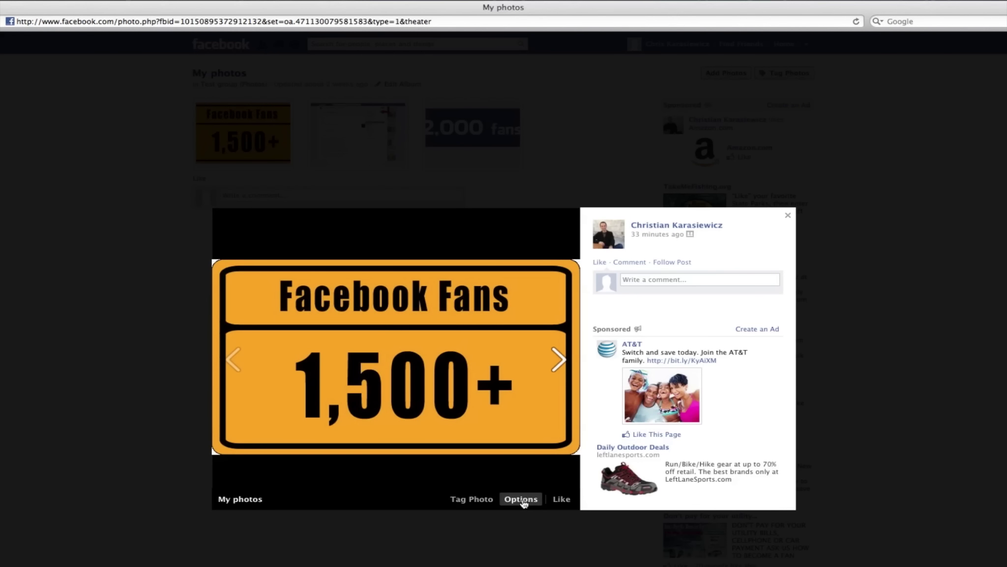
{"action": "left_click", "coordinate": [522, 503]}
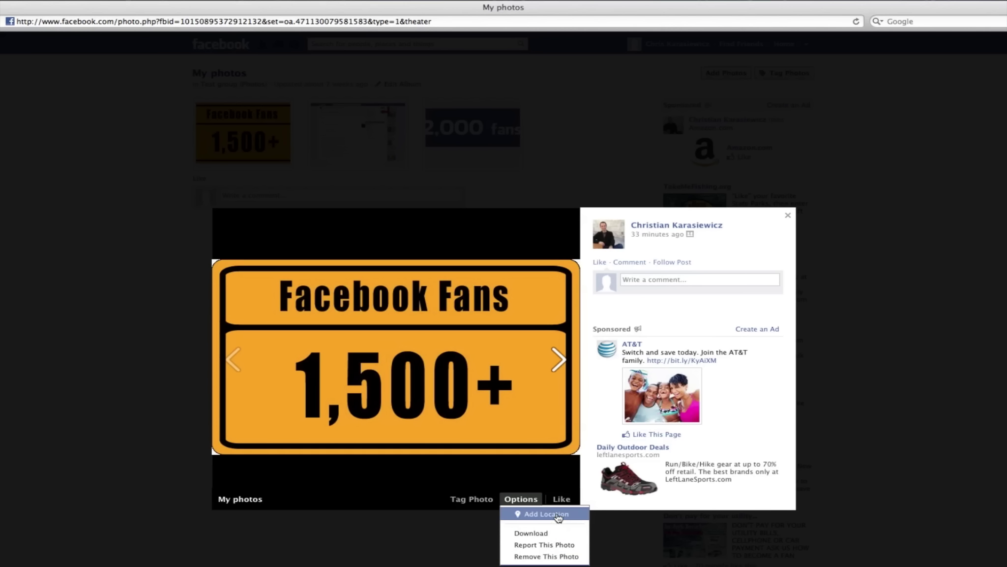
{"action": "left_click", "coordinate": [816, 202]}
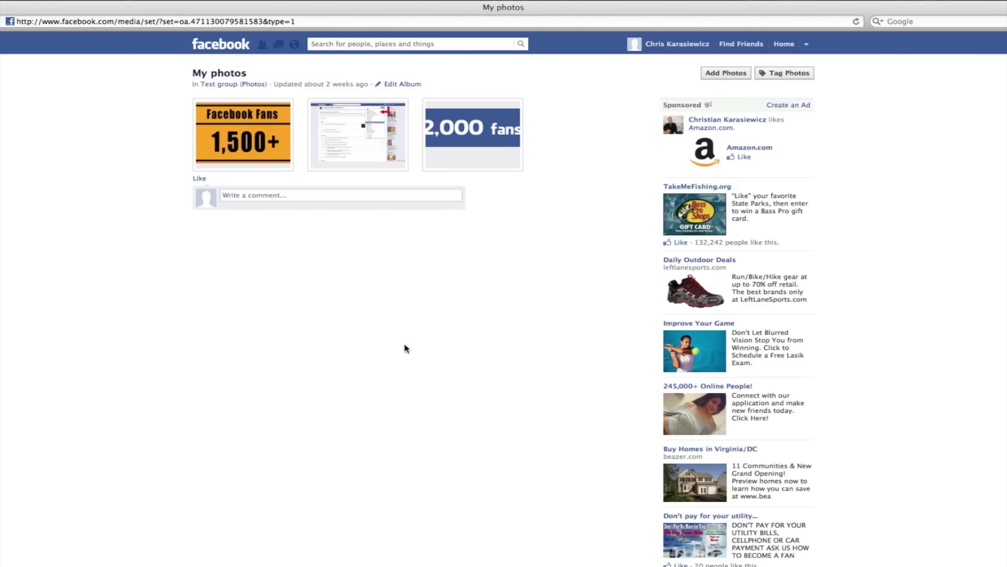
Drag the screenshot photo into the first slot, ahead of Facebook Fans 1,500+.
{"action": "left_click_drag", "start_coordinate": [370, 130], "coordinate": [315, 143]}
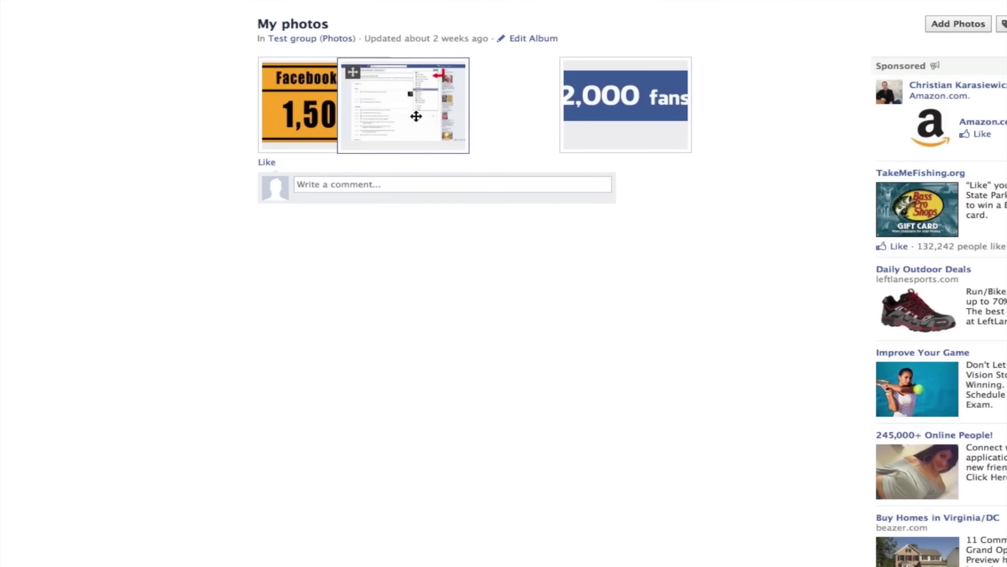
{"action": "left_click_drag", "start_coordinate": [416, 117], "coordinate": [331, 111]}
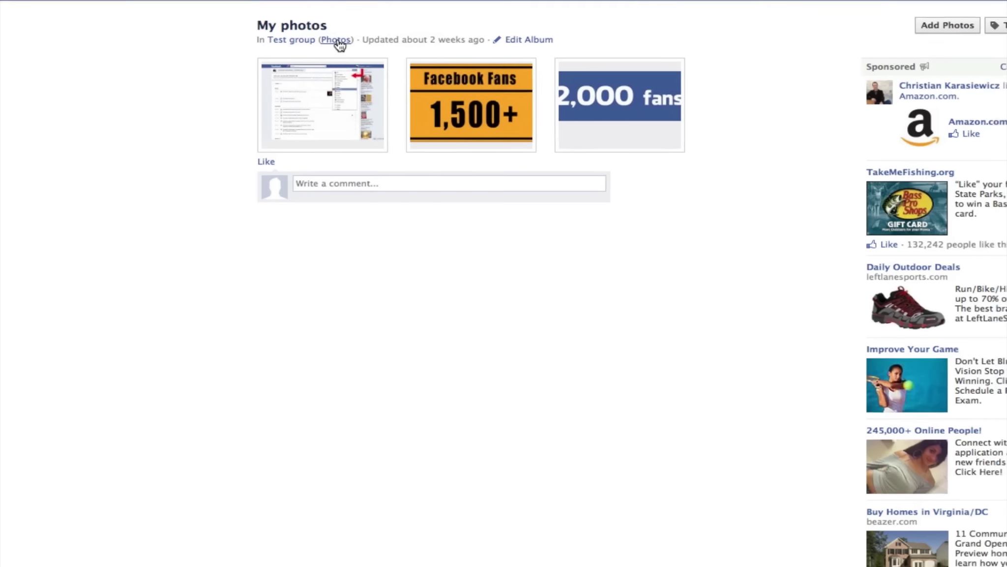
Go back to Test group's photos page to see the album's new screenshot cover.
{"action": "left_click", "coordinate": [338, 41]}
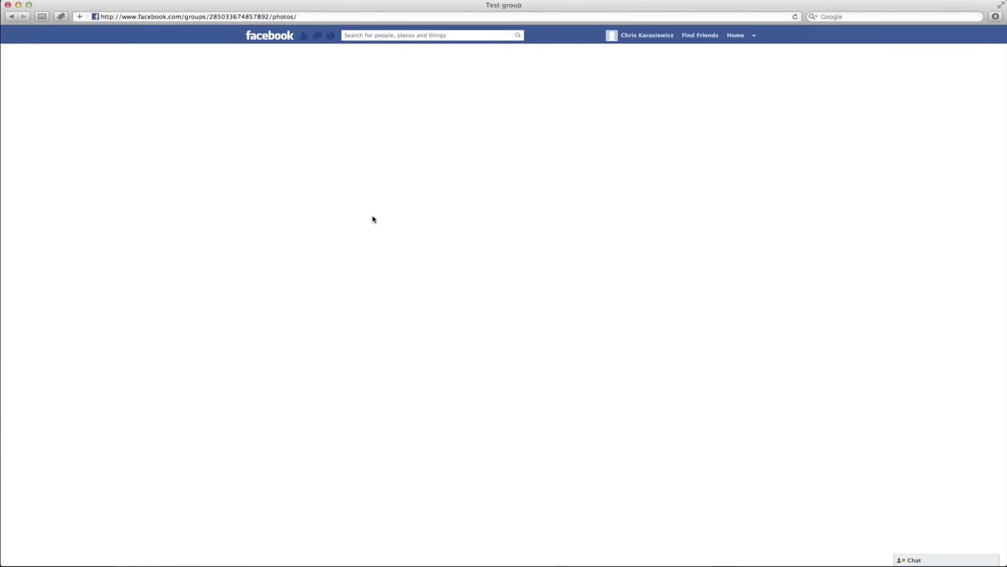